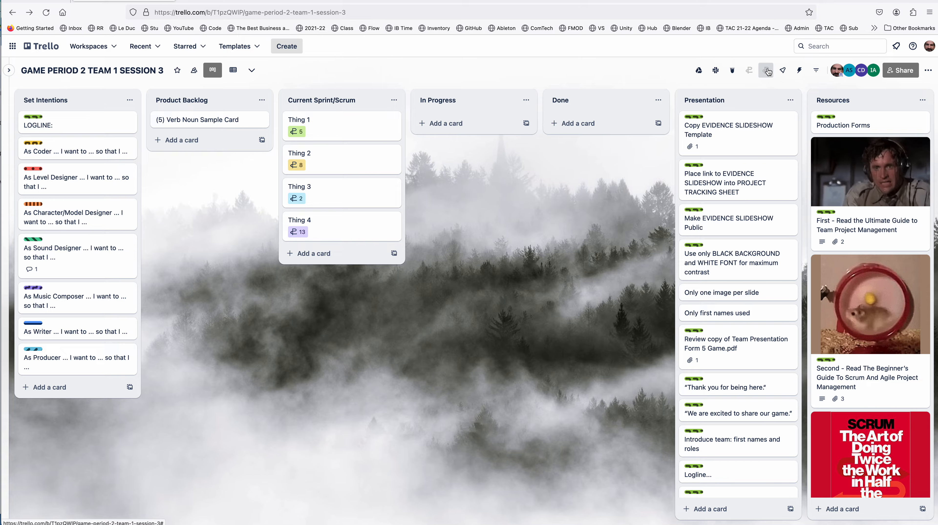
Step: Review the story point totals for each list on the board, then close the overview
{"action": "left_click", "coordinate": [750, 71]}
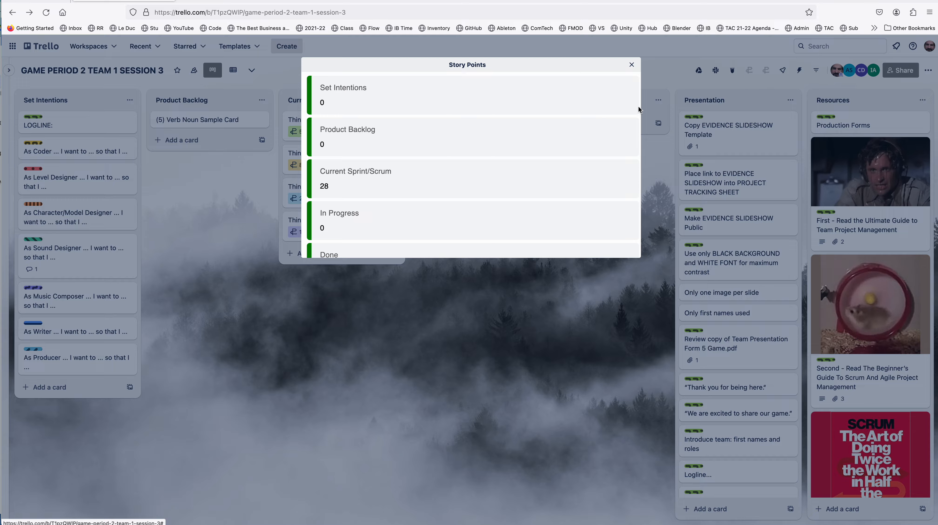
{"action": "scroll", "coordinate": [572, 125], "scroll_direction": "down", "scroll_amount": 5}
{"action": "scroll", "coordinate": [571, 127], "scroll_direction": "up", "scroll_amount": 4}
{"action": "scroll", "coordinate": [571, 127], "scroll_direction": "up", "scroll_amount": 2}
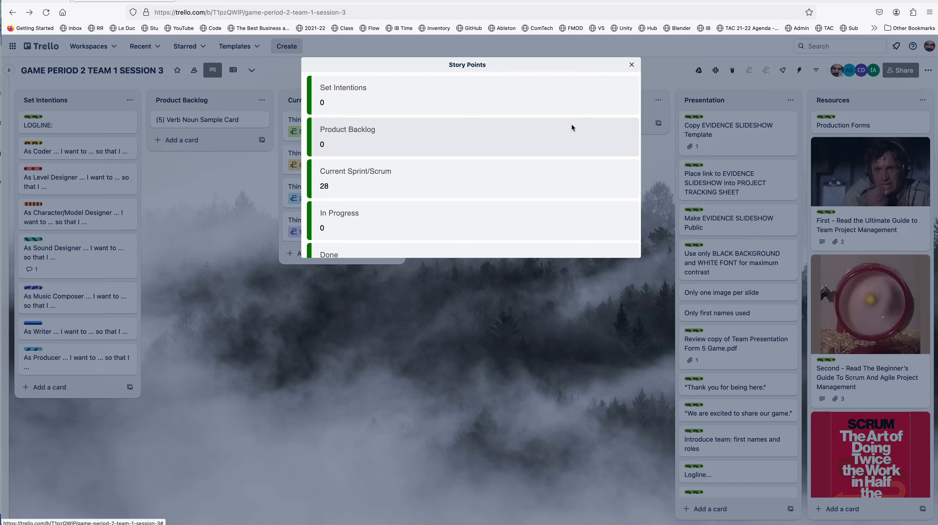
{"action": "left_click", "coordinate": [630, 65]}
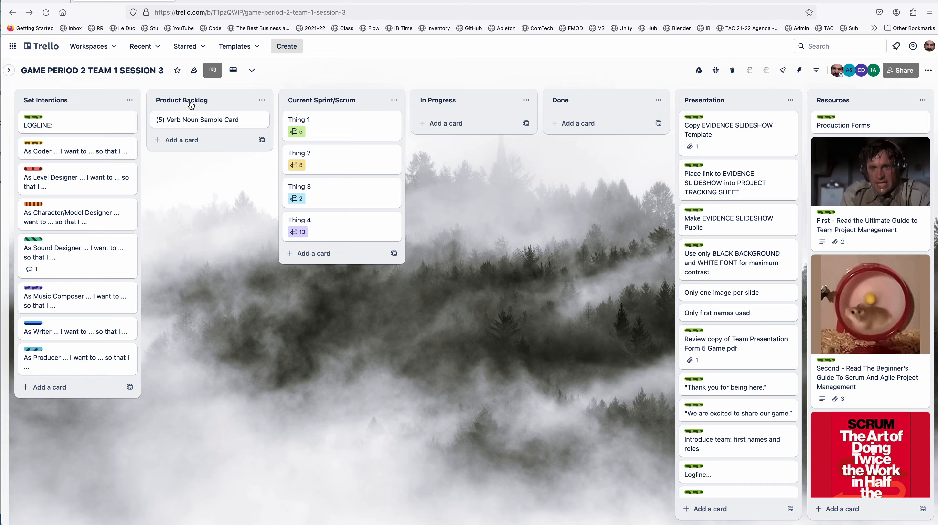
Step: Move the cards Thing 1 to Thing 4 from Current Sprint/Scrum into Product Backlog and archive the "(5) Verb Noun Sample Card"
{"action": "left_click_drag", "start_coordinate": [324, 125], "coordinate": [256, 144]}
{"action": "left_click_drag", "start_coordinate": [323, 146], "coordinate": [228, 155]}
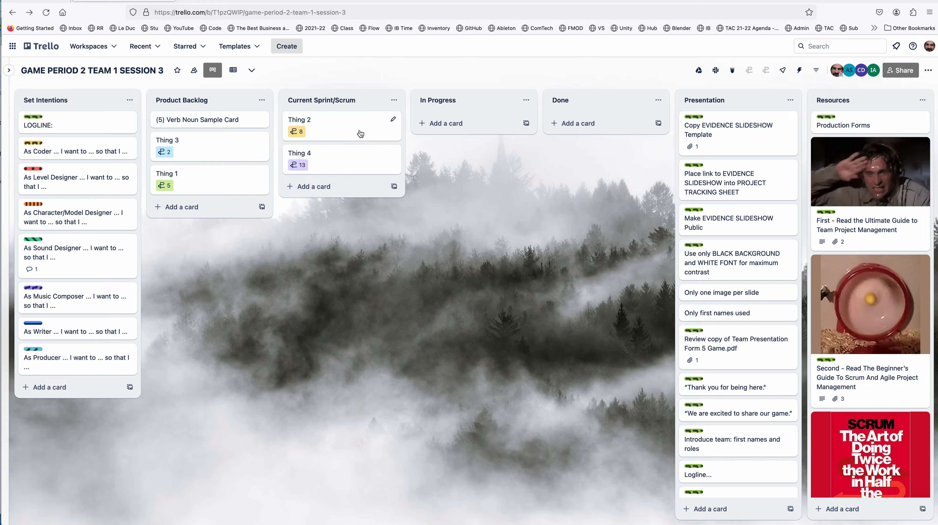
{"action": "left_click_drag", "start_coordinate": [324, 125], "coordinate": [221, 143]}
{"action": "left_click_drag", "start_coordinate": [337, 140], "coordinate": [280, 173]}
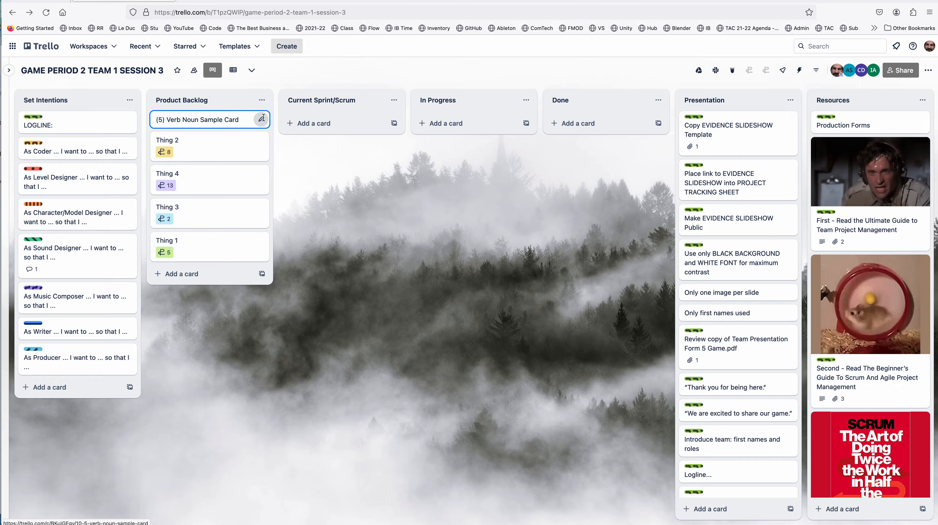
{"action": "left_click", "coordinate": [263, 121]}
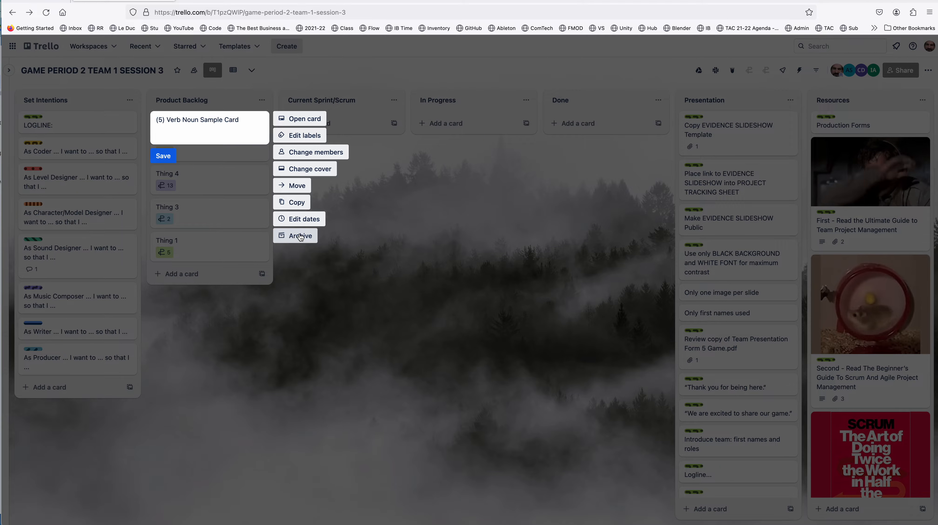
{"action": "left_click", "coordinate": [300, 237]}
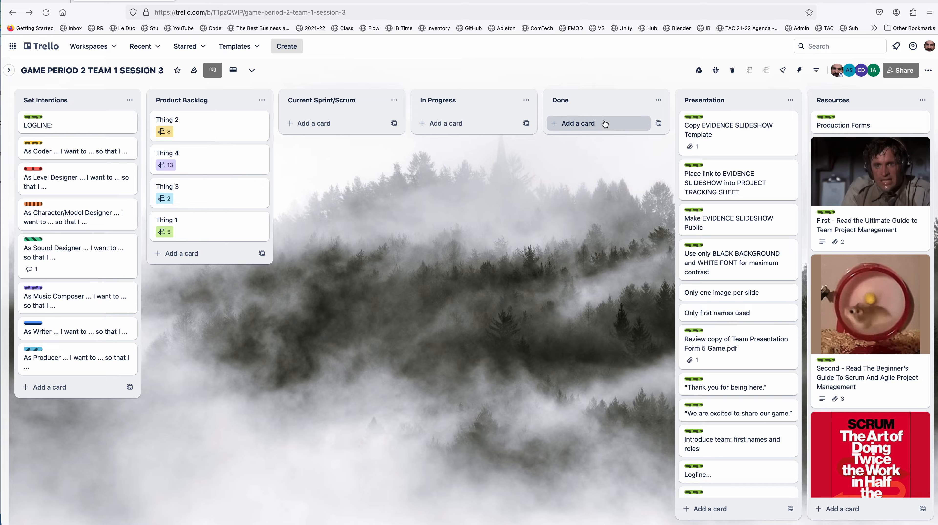
Step: Find the Story Points for Trello Power-Up by searching the board's Power-Ups for "story" and open its settings for editing
{"action": "left_click", "coordinate": [928, 71]}
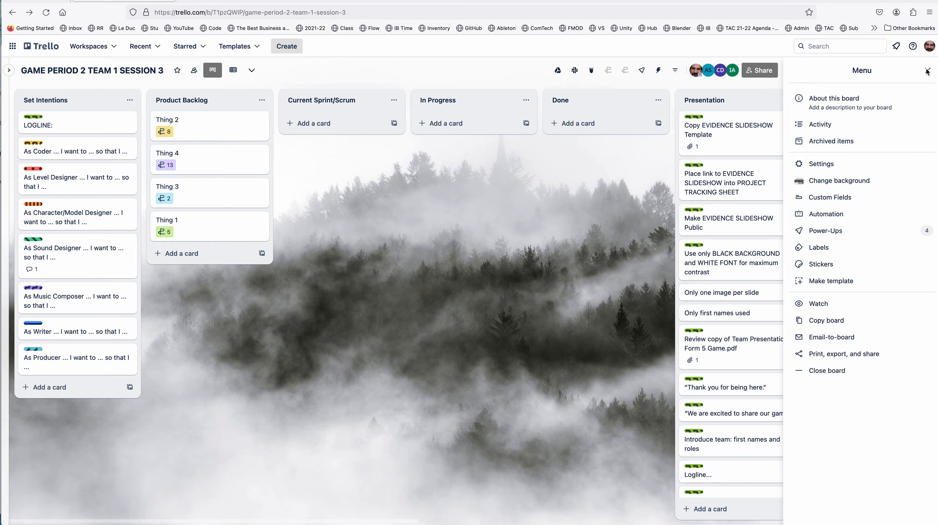
{"action": "left_click", "coordinate": [858, 234]}
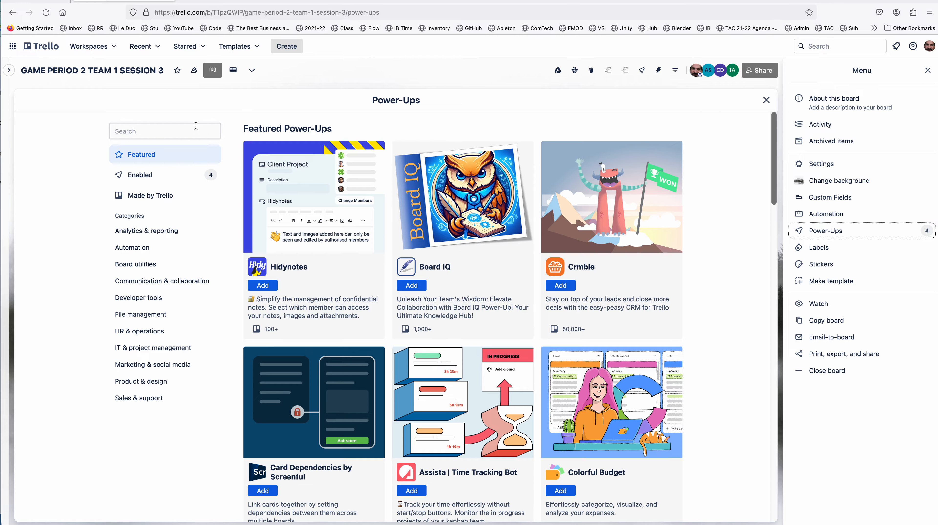
{"action": "left_click", "coordinate": [190, 131]}
{"action": "type", "text": "story"}
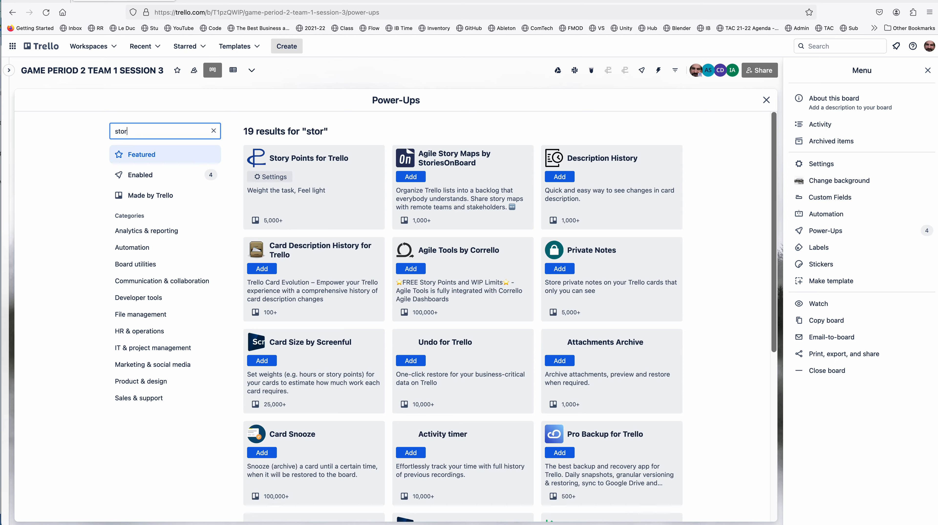
{"action": "left_click", "coordinate": [309, 158]}
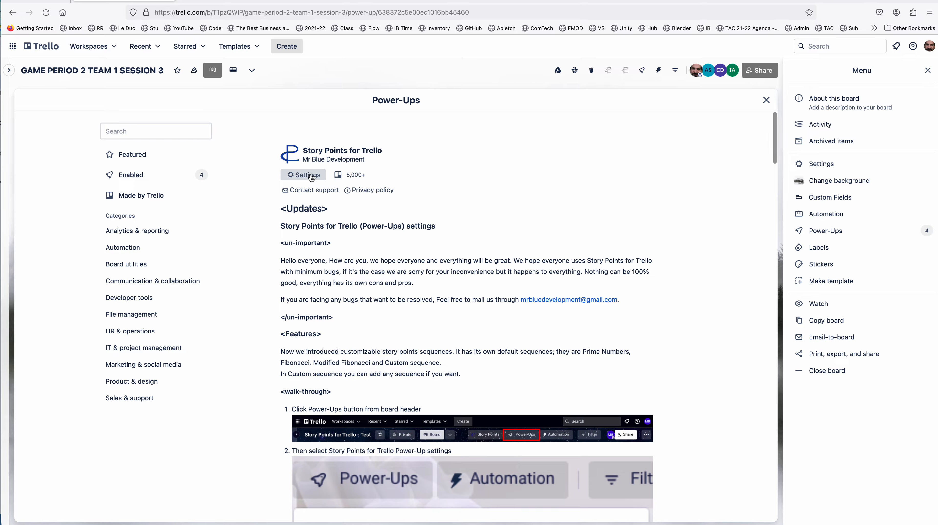
{"action": "left_click", "coordinate": [311, 175]}
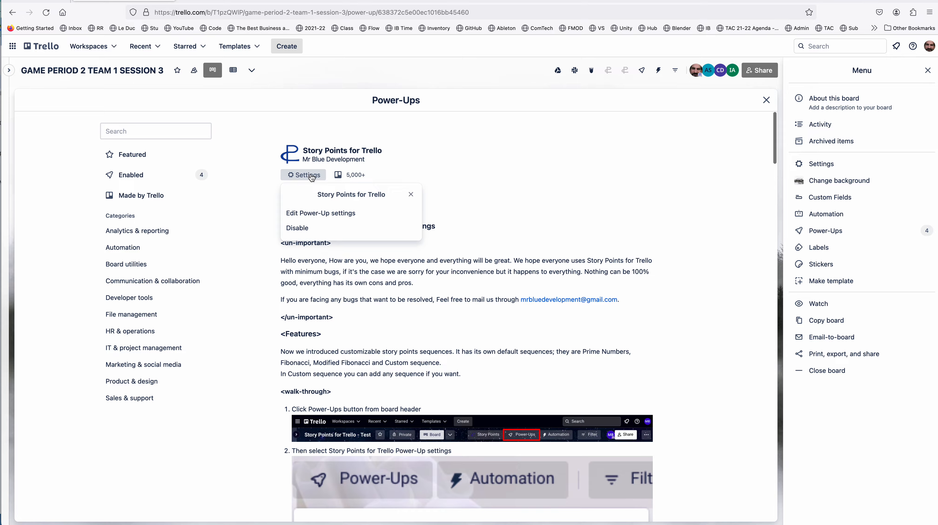
{"action": "left_click", "coordinate": [322, 215]}
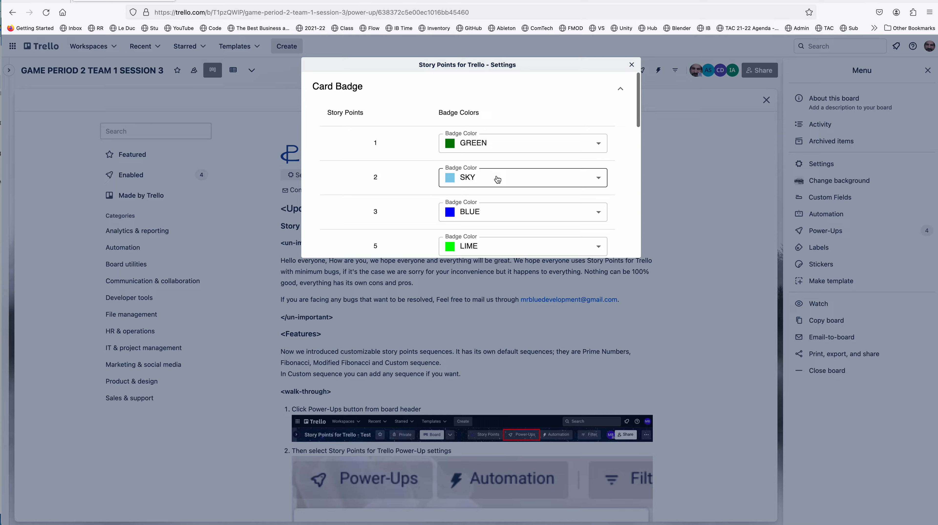
Step: Try the Modified Fibonacci sequence as the story points series, and set the series back to Fibonacci sequence
{"action": "scroll", "coordinate": [496, 179], "scroll_direction": "down", "scroll_amount": 7}
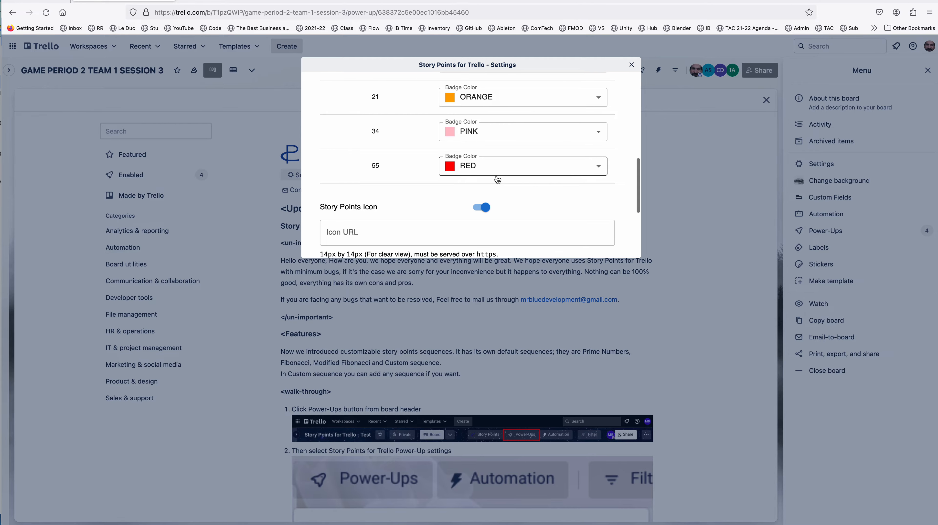
{"action": "scroll", "coordinate": [496, 180], "scroll_direction": "down", "scroll_amount": 4}
{"action": "left_click", "coordinate": [445, 195]}
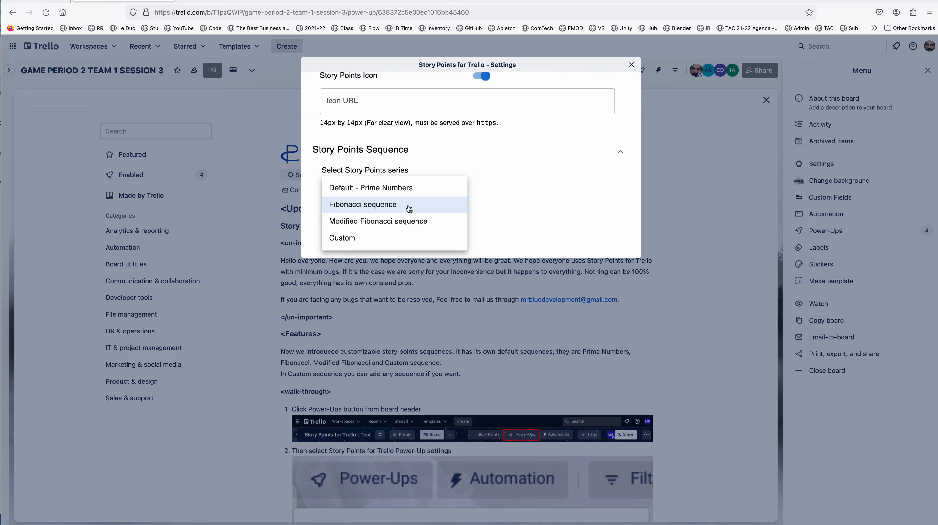
{"action": "left_click", "coordinate": [405, 222]}
{"action": "left_click", "coordinate": [426, 234]}
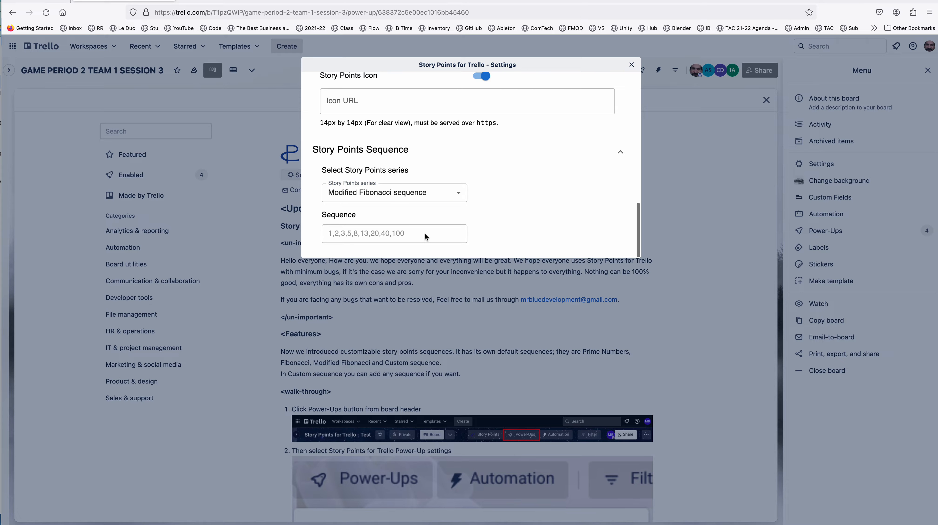
{"action": "left_click", "coordinate": [423, 195]}
{"action": "left_click", "coordinate": [418, 206]}
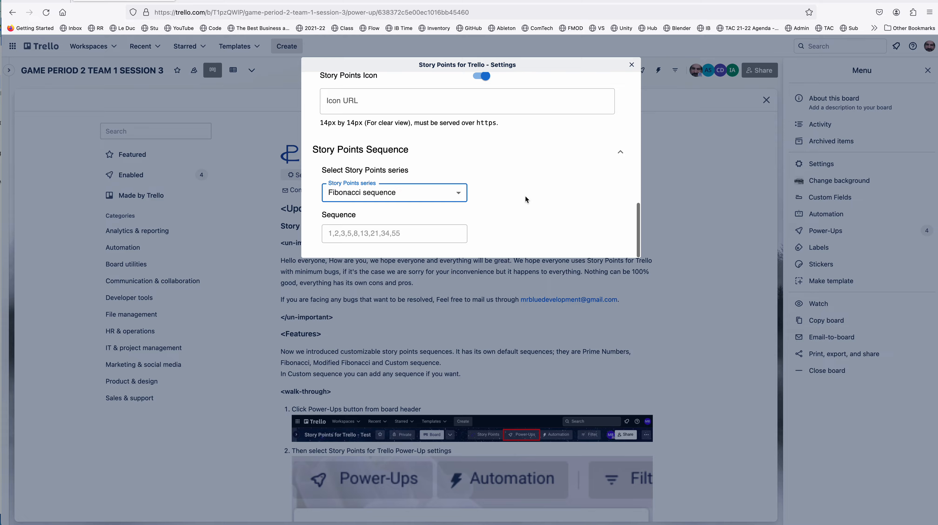
Step: Examine the badge colors assigned to each story point value, then close the settings and the Power-Ups directory
{"action": "scroll", "coordinate": [525, 199], "scroll_direction": "up", "scroll_amount": 6}
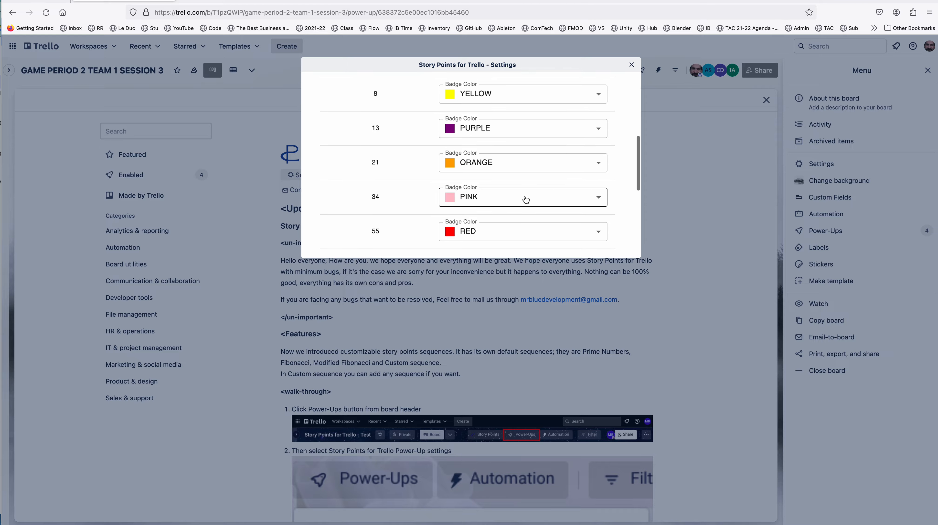
{"action": "scroll", "coordinate": [526, 199], "scroll_direction": "up", "scroll_amount": 5}
{"action": "scroll", "coordinate": [525, 200], "scroll_direction": "down", "scroll_amount": 5}
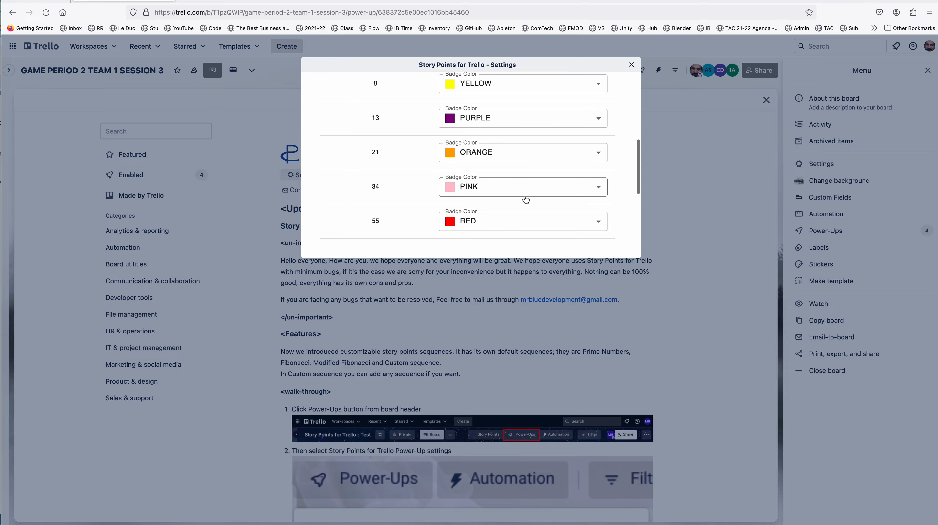
{"action": "scroll", "coordinate": [399, 155], "scroll_direction": "down", "scroll_amount": 1}
{"action": "scroll", "coordinate": [393, 174], "scroll_direction": "up", "scroll_amount": 1}
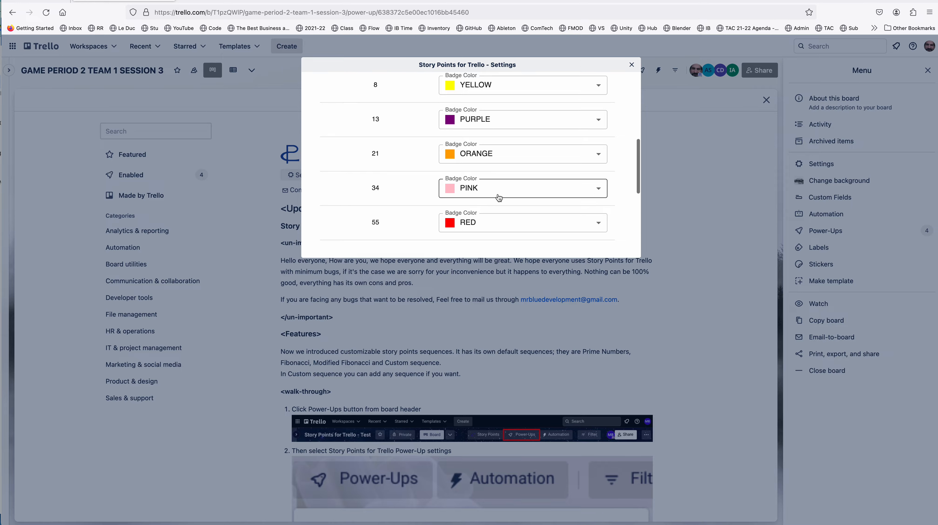
{"action": "scroll", "coordinate": [497, 192], "scroll_direction": "up", "scroll_amount": 6}
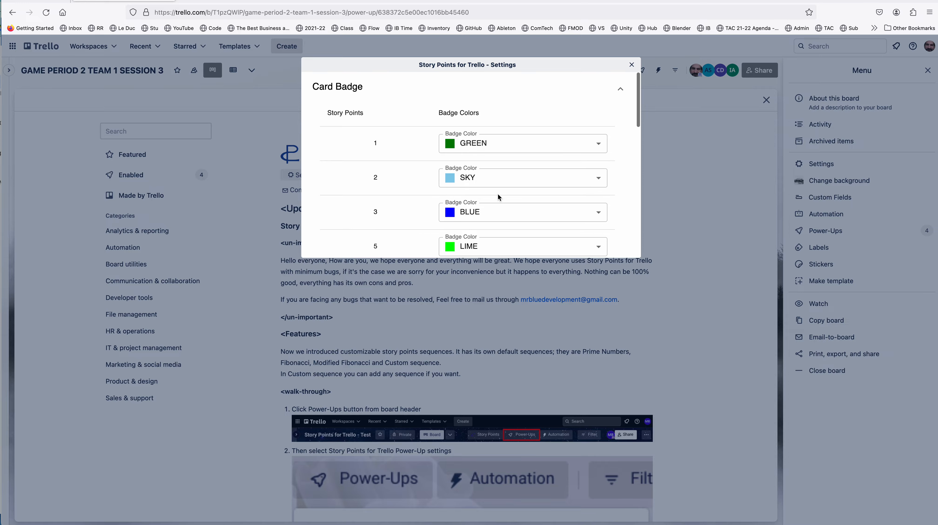
{"action": "left_click", "coordinate": [631, 66]}
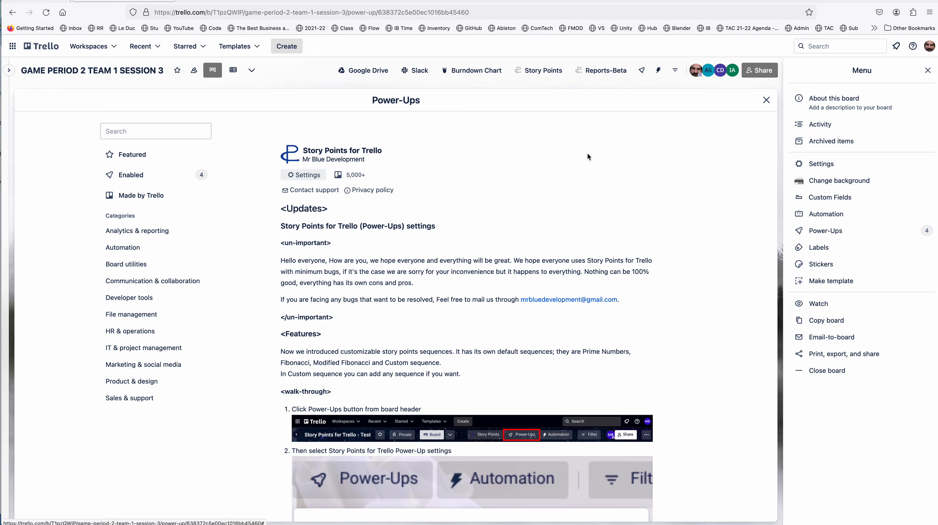
{"action": "left_click", "coordinate": [927, 70]}
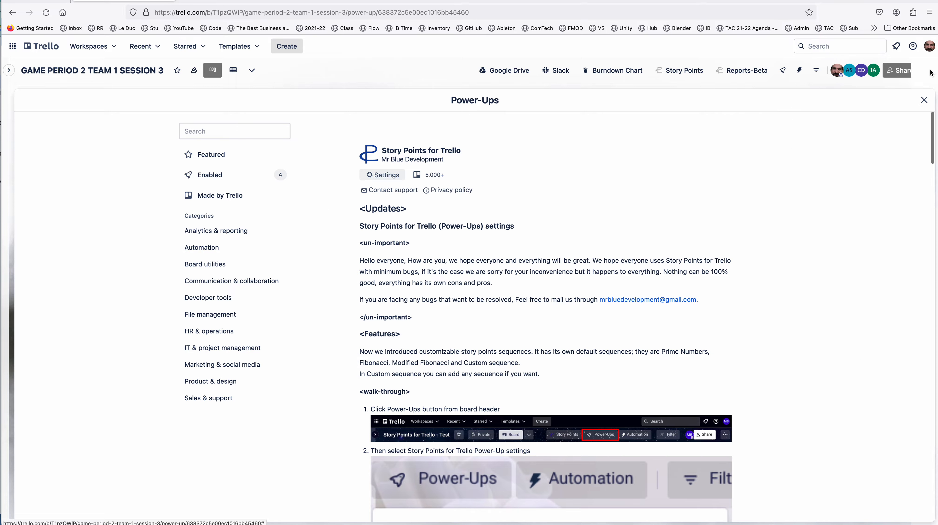
{"action": "left_click", "coordinate": [924, 100]}
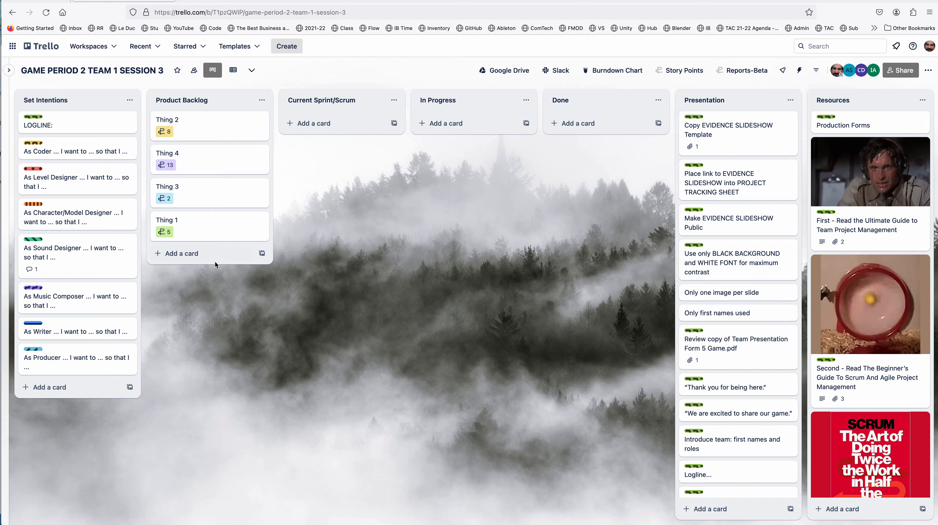
Step: Add a card titled "Thing 5" to the Product Backlog list and assign it 5 story points
{"action": "left_click", "coordinate": [216, 255]}
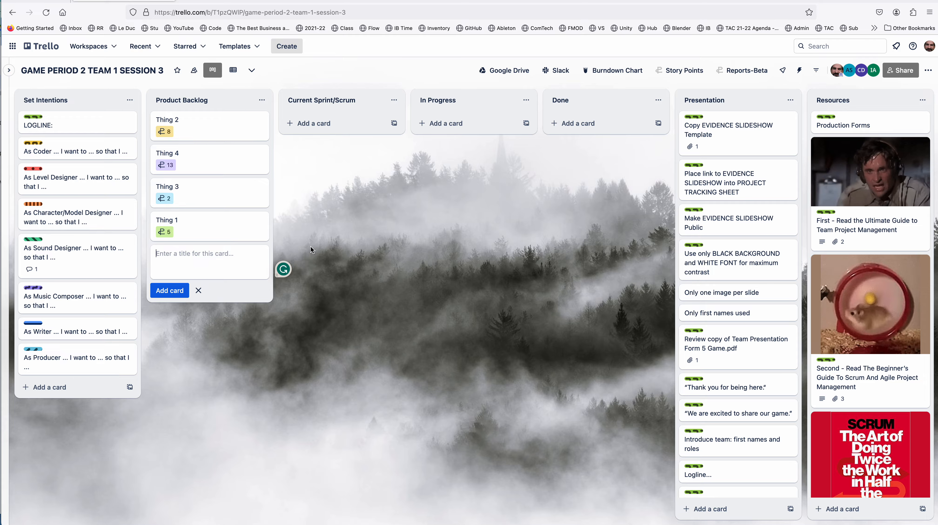
{"action": "type", "text": "Thing 5"}
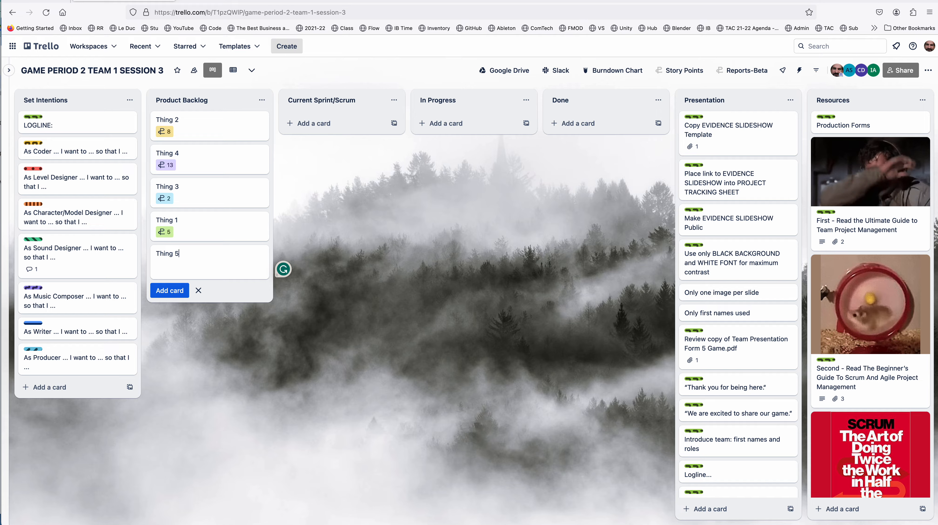
{"action": "left_click", "coordinate": [166, 291]}
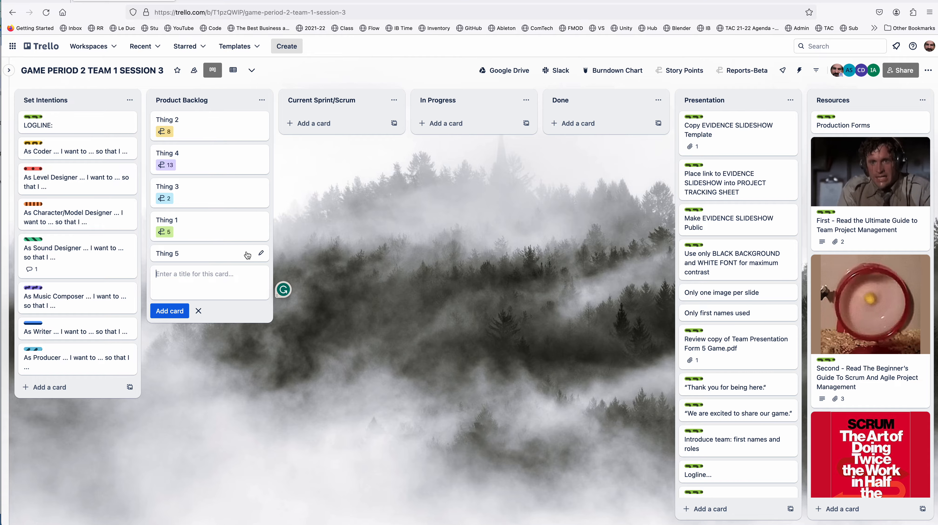
{"action": "left_click", "coordinate": [217, 253]}
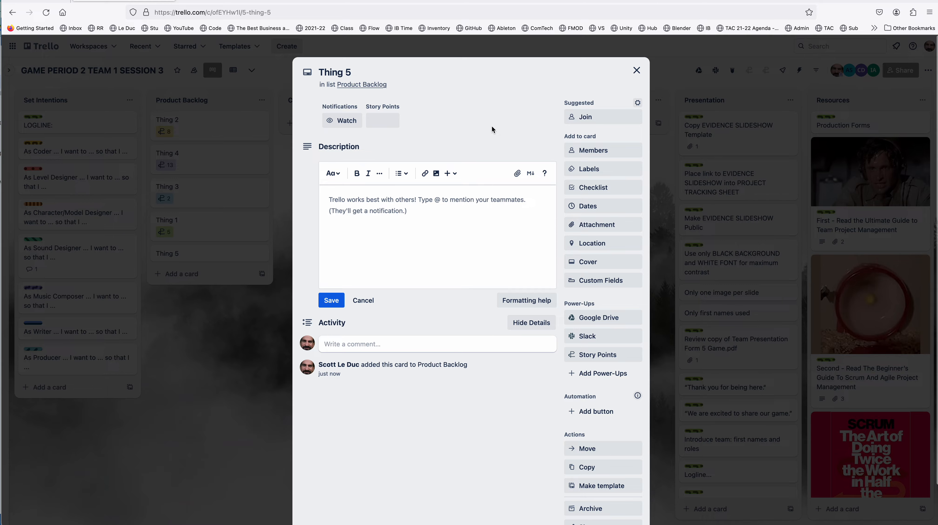
{"action": "left_click", "coordinate": [614, 356]}
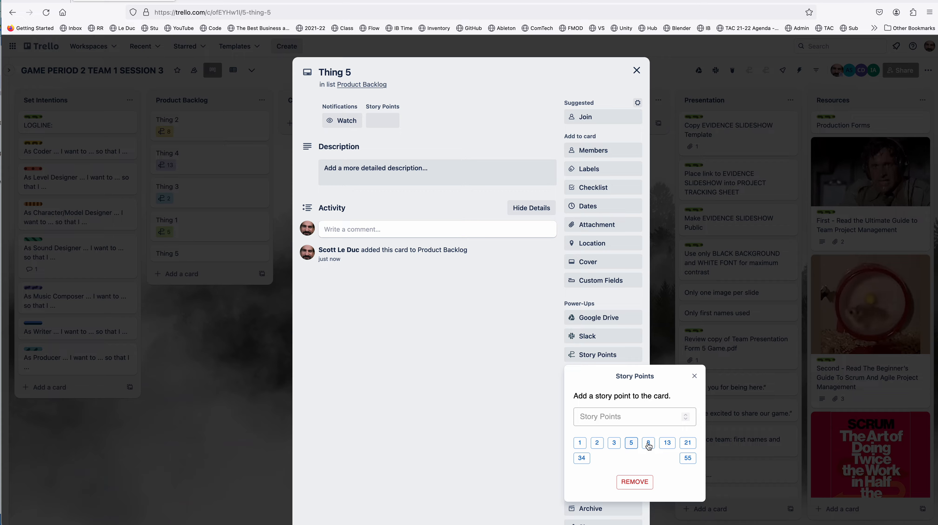
{"action": "left_click", "coordinate": [632, 444]}
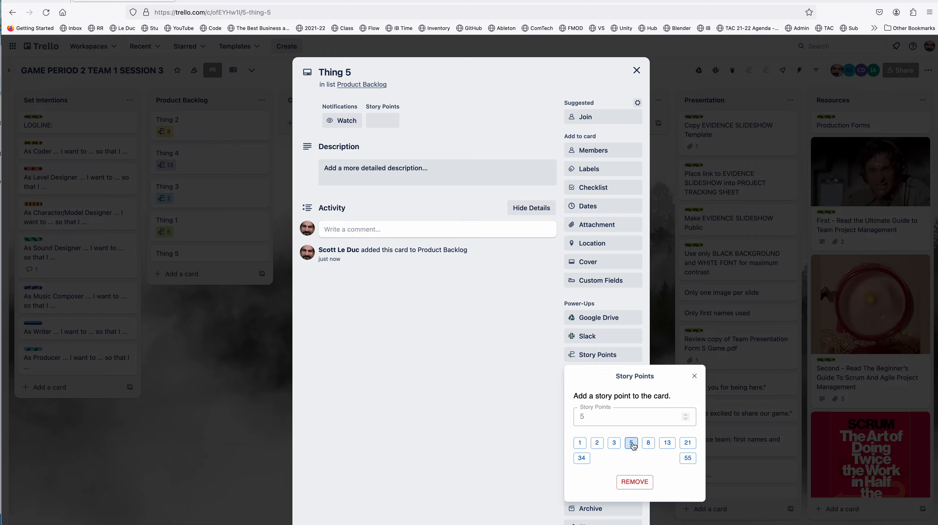
{"action": "left_click", "coordinate": [694, 376]}
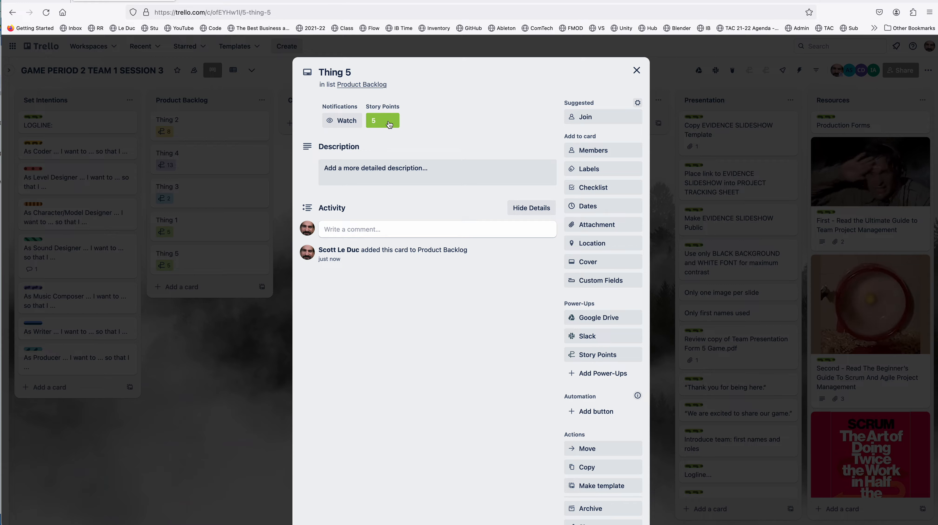
{"action": "left_click", "coordinate": [637, 70]}
Step: Reorder the Product Backlog cards so they run in sequence from Thing 1 to Thing 5
{"action": "left_click_drag", "start_coordinate": [177, 229], "coordinate": [194, 125]}
{"action": "left_click_drag", "start_coordinate": [190, 215], "coordinate": [195, 190]}
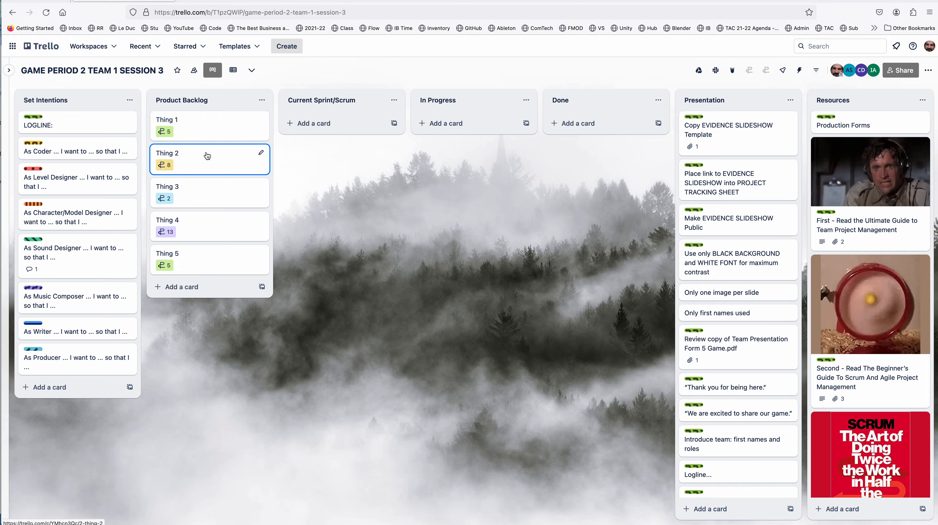
Step: Look at the Story Points progress report, close it, and view the story point totals per list
{"action": "left_click", "coordinate": [765, 71]}
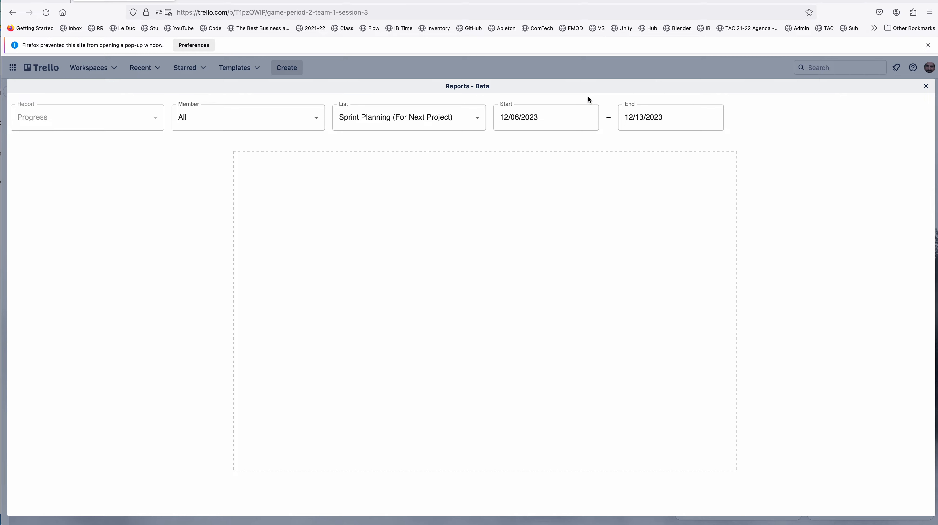
{"action": "left_click", "coordinate": [926, 88]}
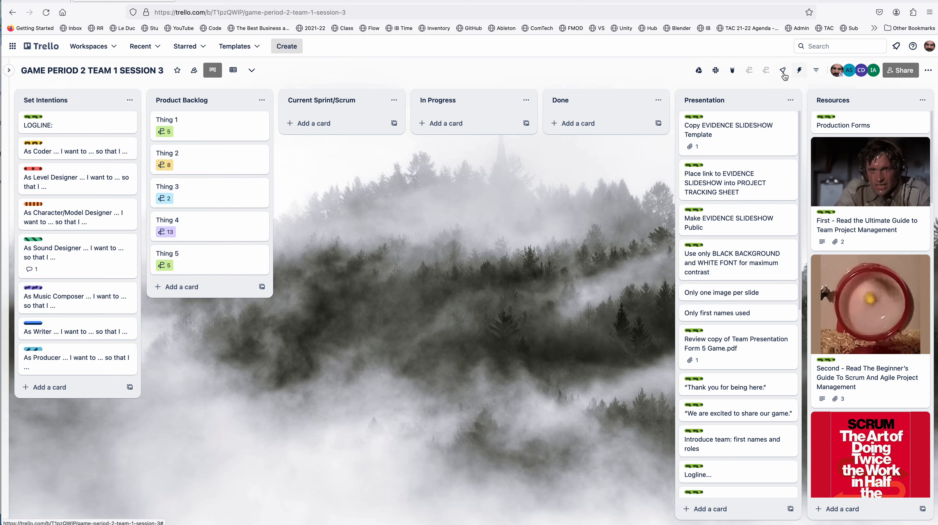
{"action": "left_click", "coordinate": [749, 71]}
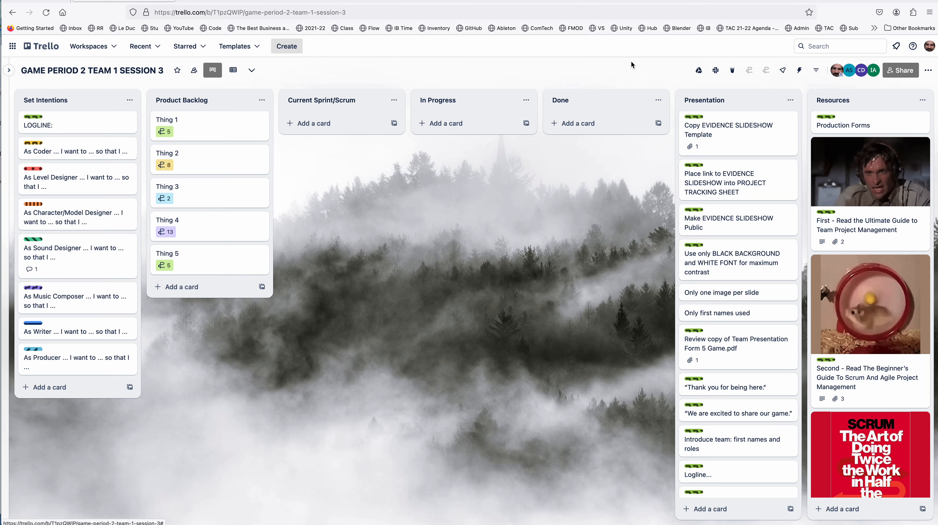
Step: Move all five Thing cards from Product Backlog to Current Sprint/Scrum, then return Thing 4 to Product Backlog
{"action": "left_click", "coordinate": [632, 65]}
{"action": "left_click_drag", "start_coordinate": [199, 134], "coordinate": [346, 128]}
{"action": "left_click_drag", "start_coordinate": [184, 152], "coordinate": [298, 178]}
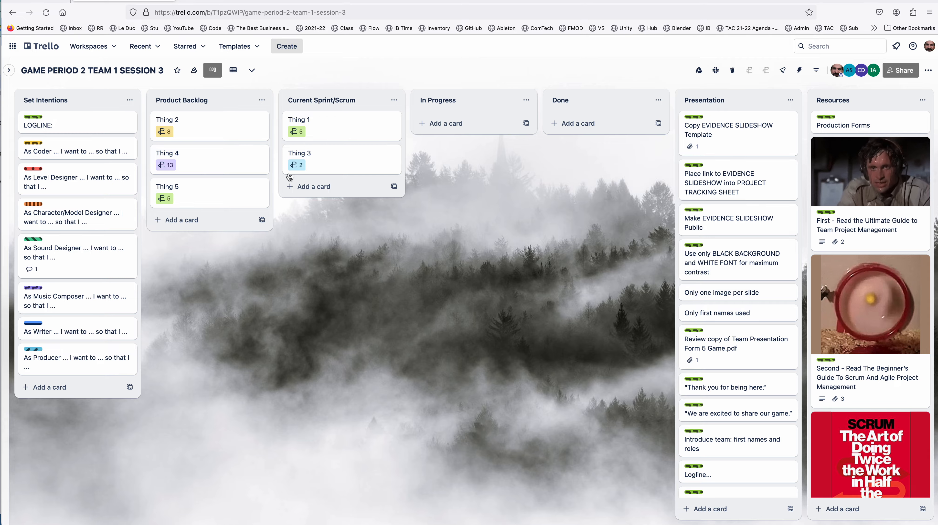
{"action": "left_click_drag", "start_coordinate": [239, 127], "coordinate": [343, 162]}
{"action": "left_click_drag", "start_coordinate": [255, 153], "coordinate": [342, 125]}
{"action": "left_click_drag", "start_coordinate": [236, 121], "coordinate": [354, 125]}
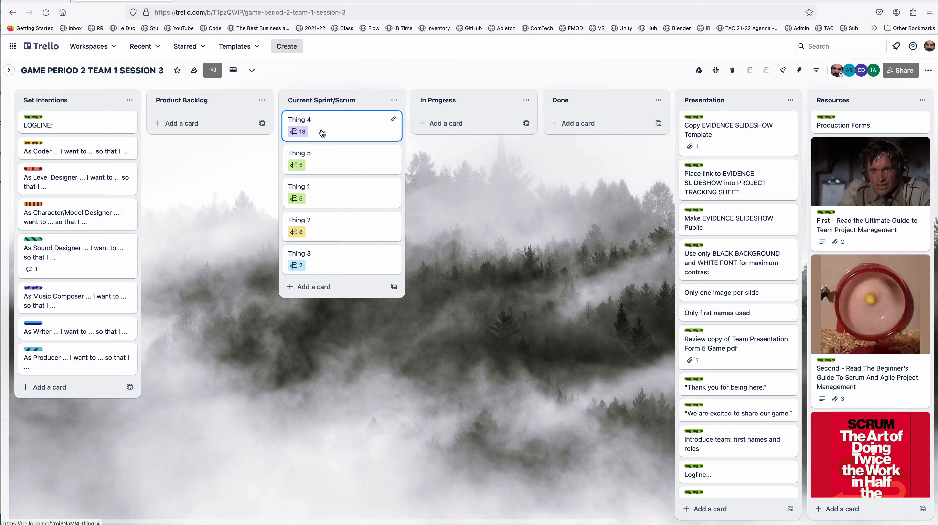
{"action": "left_click_drag", "start_coordinate": [322, 131], "coordinate": [217, 135]}
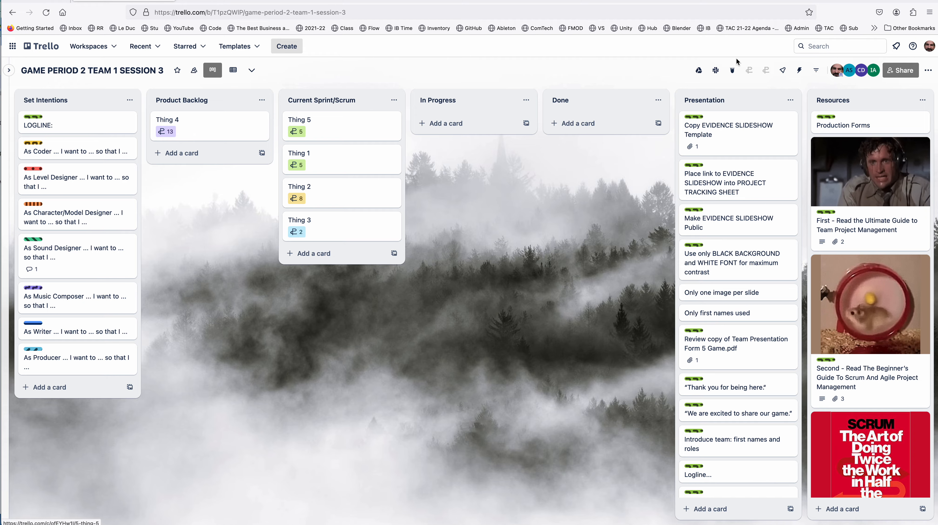
Step: View the Story Points progress report for the Current Sprint/Scrum list, then close the report
{"action": "left_click", "coordinate": [765, 70]}
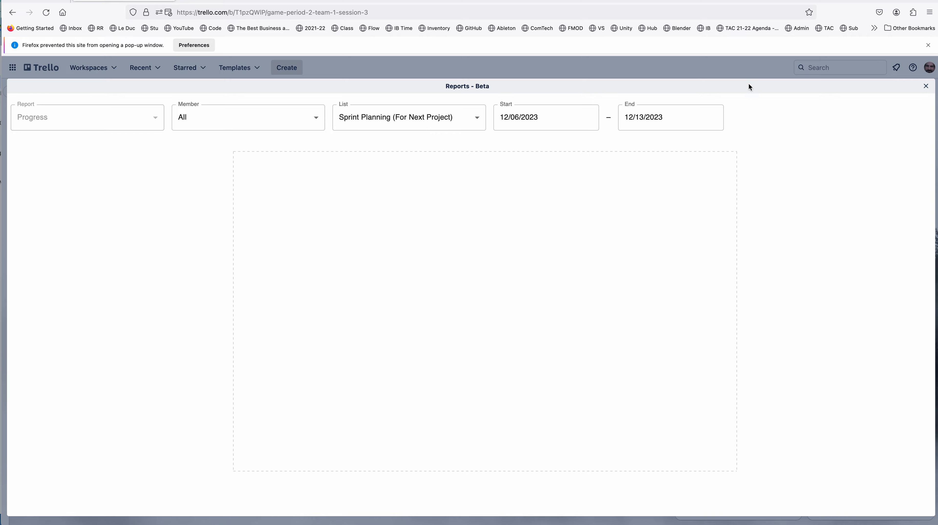
{"action": "left_click", "coordinate": [426, 119]}
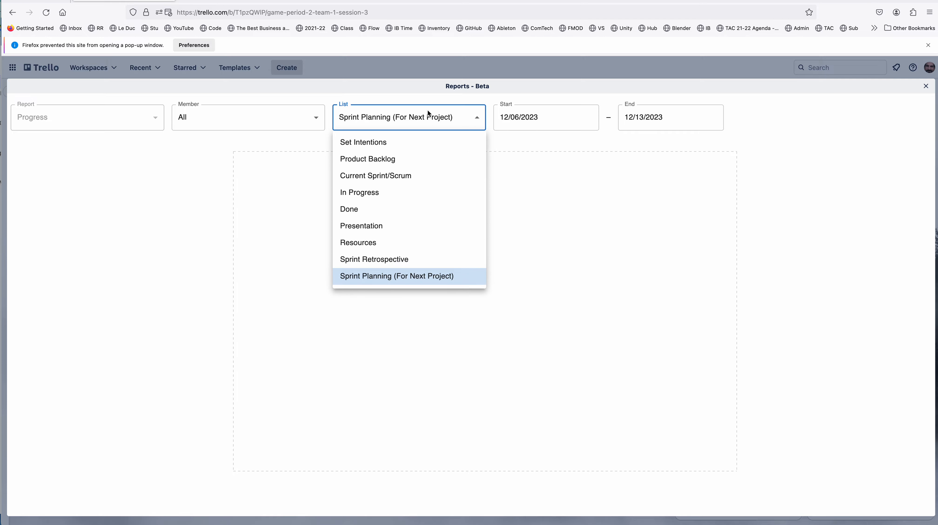
{"action": "left_click", "coordinate": [413, 177]}
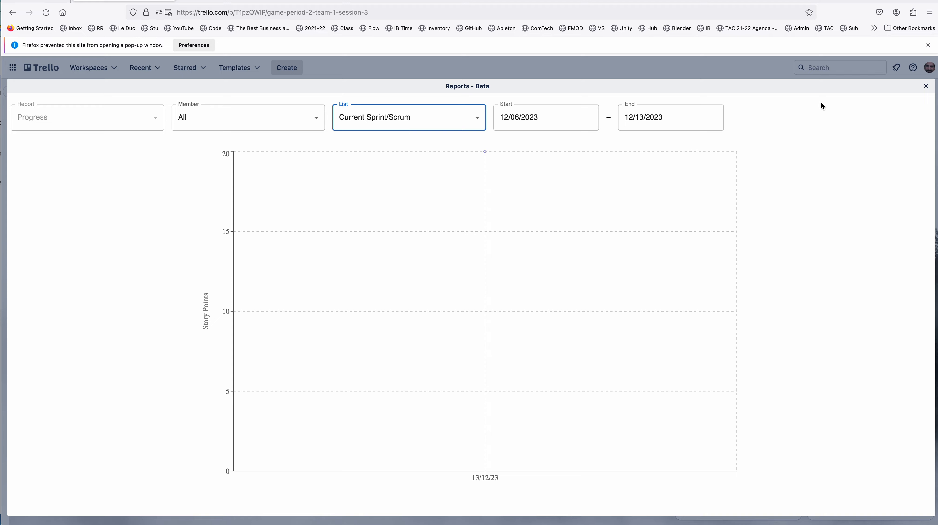
{"action": "left_click", "coordinate": [925, 87]}
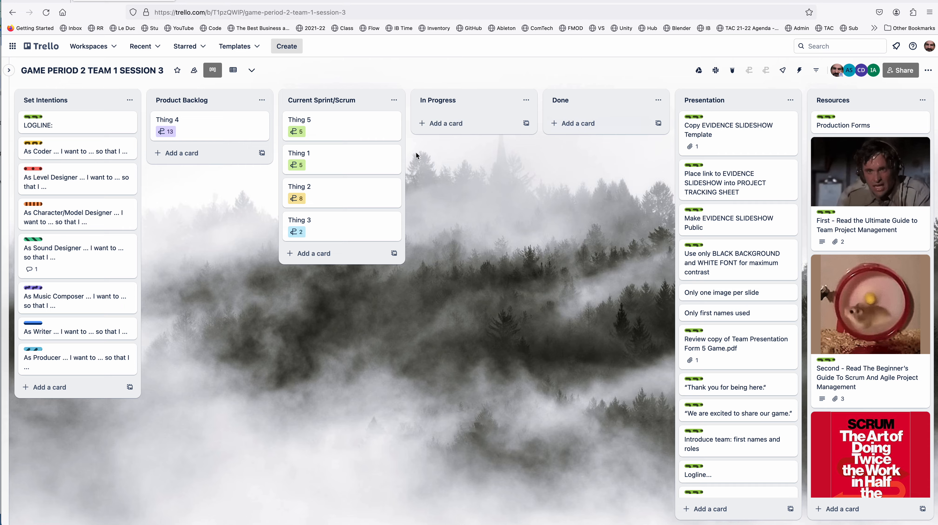
Step: Check the story point totals for Product Backlog and Current Sprint/Scrum, then close the totals overview
{"action": "left_click", "coordinate": [752, 72]}
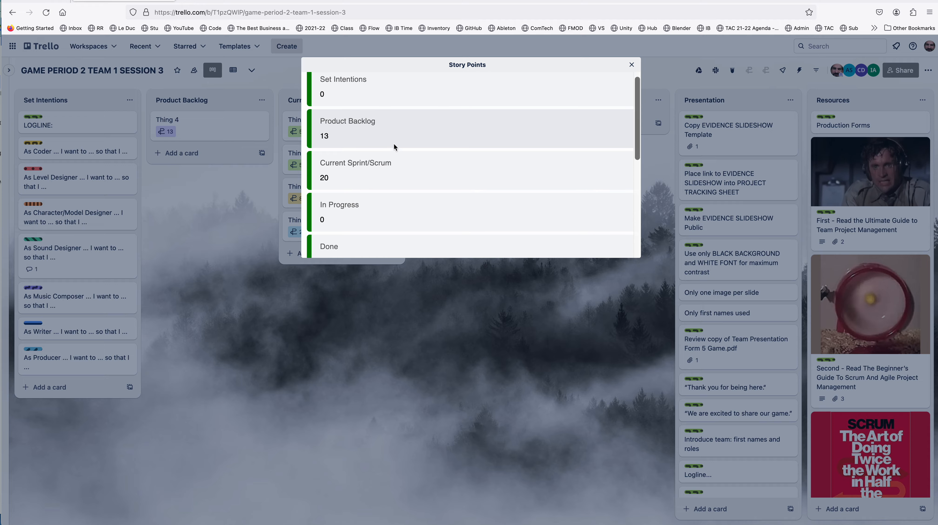
{"action": "scroll", "coordinate": [393, 143], "scroll_direction": "down", "scroll_amount": 2}
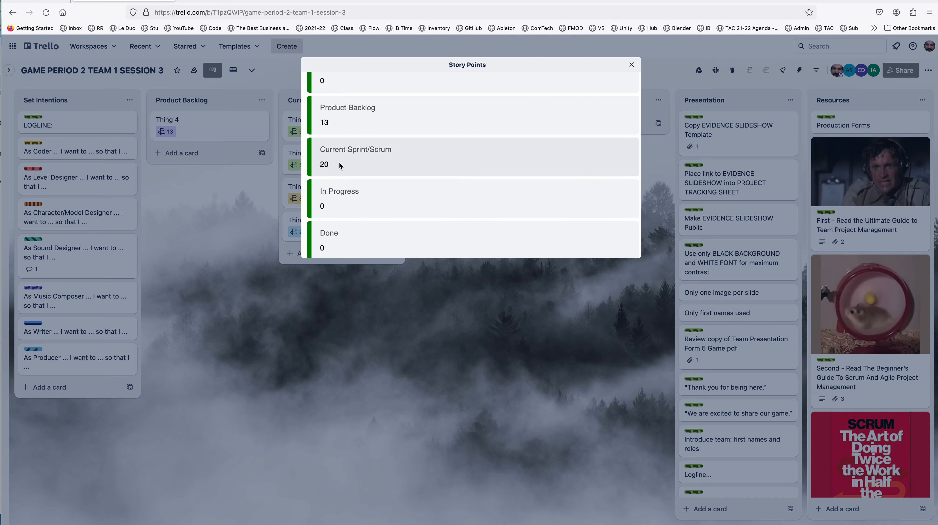
{"action": "left_click", "coordinate": [631, 66]}
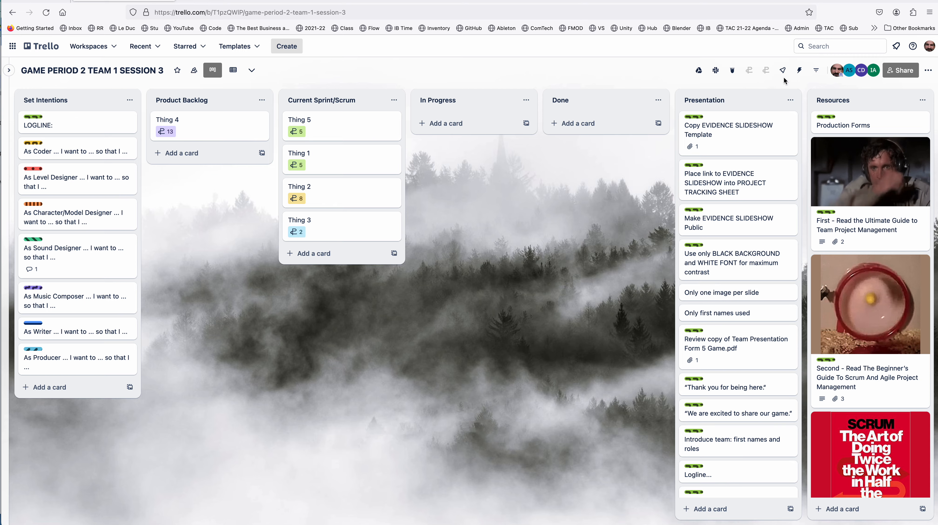
{"action": "left_click", "coordinate": [749, 70]}
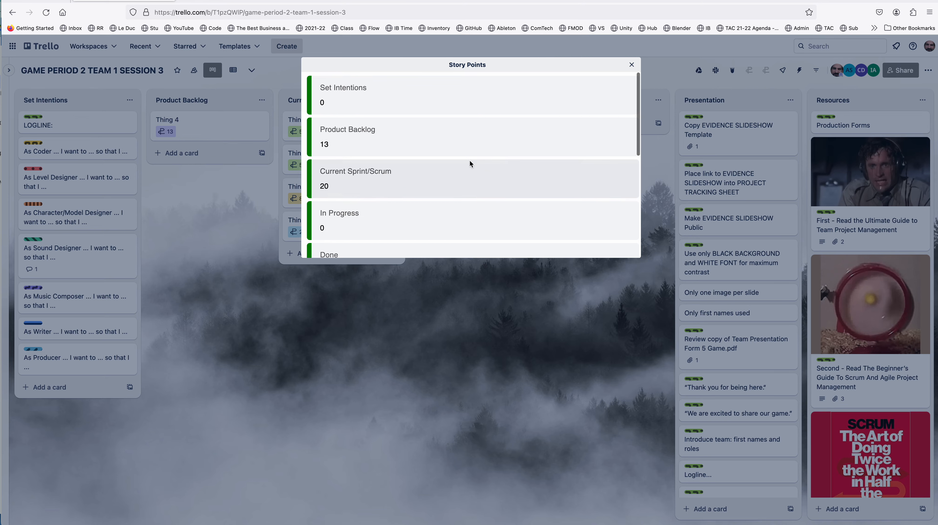
{"action": "left_click", "coordinate": [632, 65]}
Step: Move Thing 1 from Current Sprint/Scrum to Done and Thing 2 to In Progress
{"action": "left_click_drag", "start_coordinate": [321, 171], "coordinate": [562, 129]}
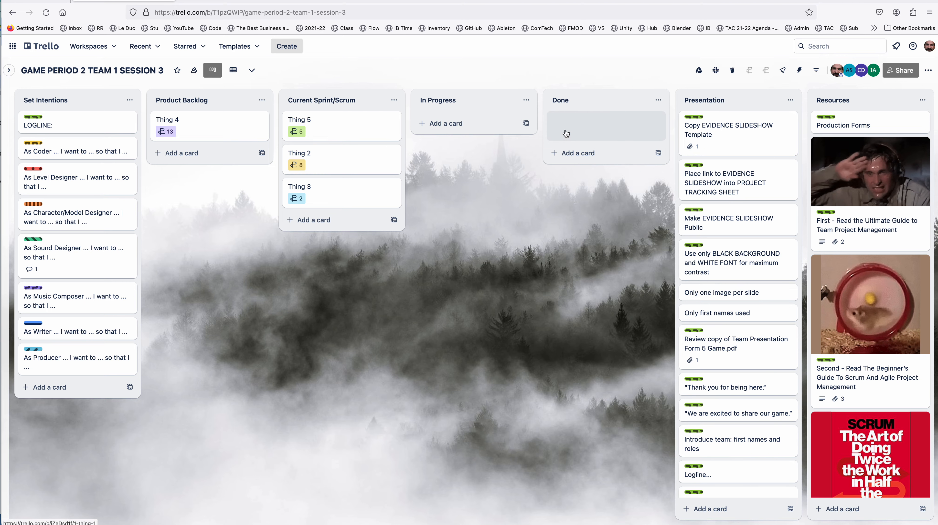
{"action": "left_click_drag", "start_coordinate": [360, 159], "coordinate": [462, 134]}
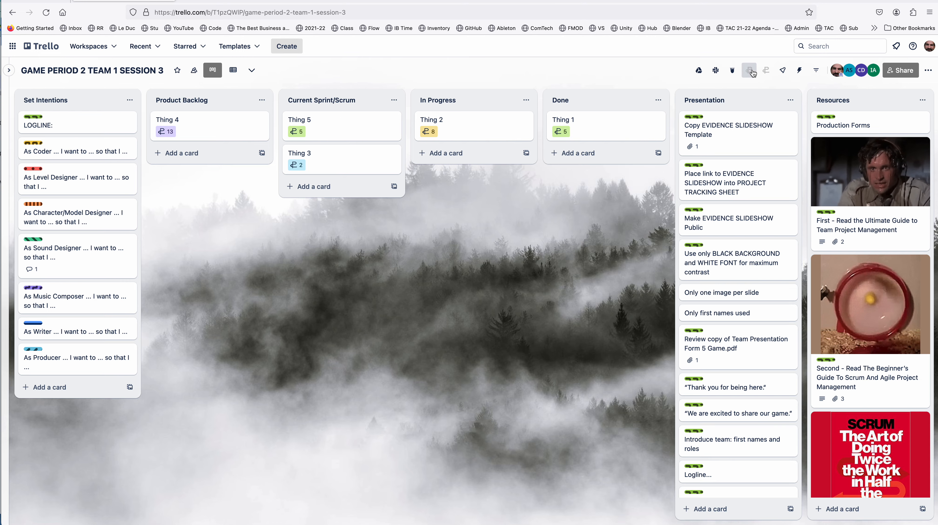
Step: Review the story point totals for Current Sprint/Scrum, In Progress and Done, then close the overview
{"action": "left_click", "coordinate": [767, 71]}
{"action": "scroll", "coordinate": [433, 140], "scroll_direction": "down", "scroll_amount": 2}
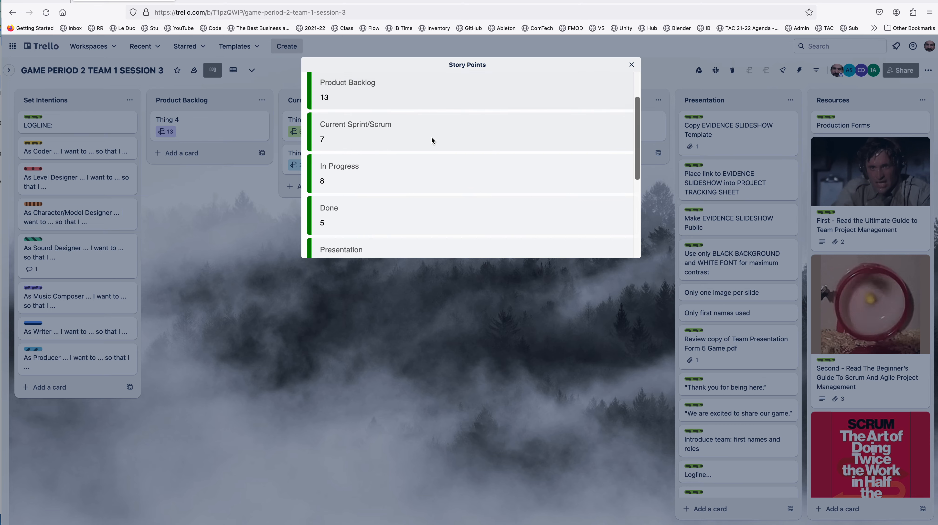
{"action": "scroll", "coordinate": [433, 141], "scroll_direction": "down", "scroll_amount": 2}
{"action": "scroll", "coordinate": [433, 141], "scroll_direction": "up", "scroll_amount": 3}
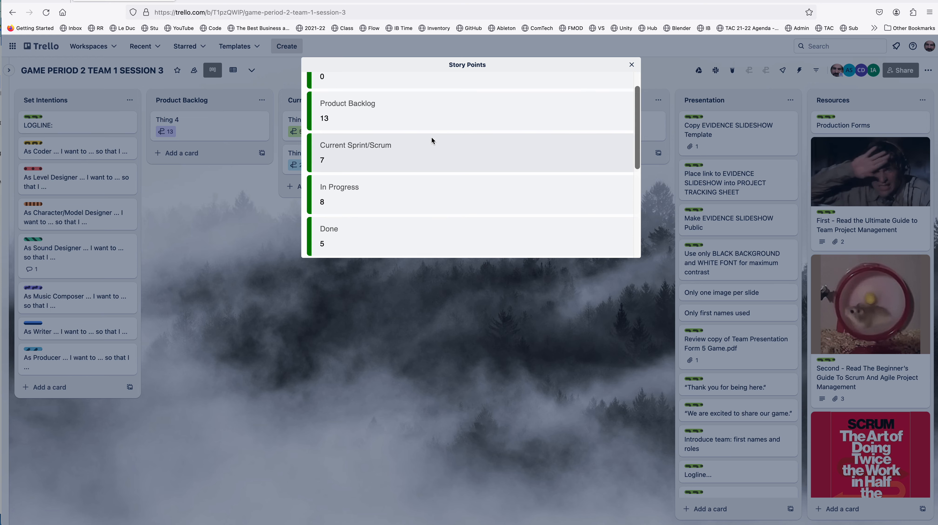
{"action": "scroll", "coordinate": [433, 141], "scroll_direction": "up", "scroll_amount": 1}
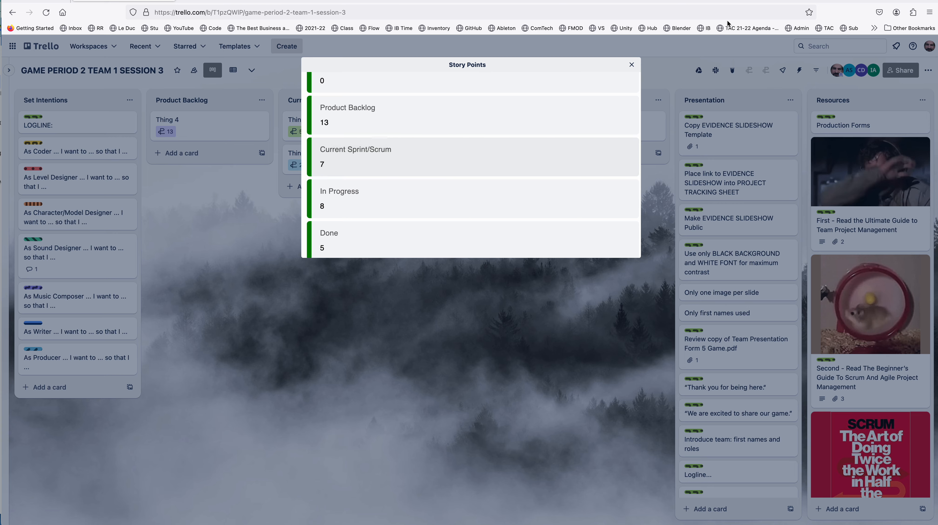
{"action": "left_click", "coordinate": [631, 66]}
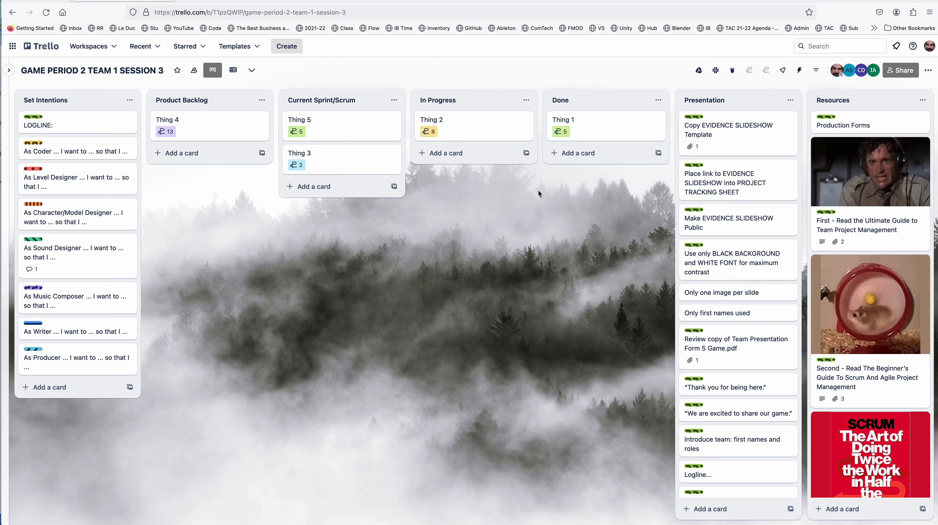